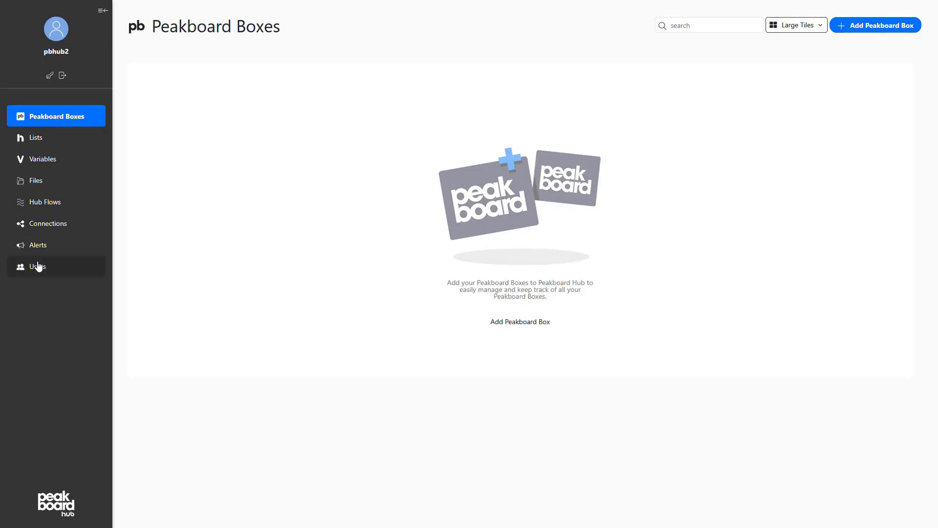
# View the Youtube user group's access settings in the hub and copy the user group key
pyautogui.click(38, 266)
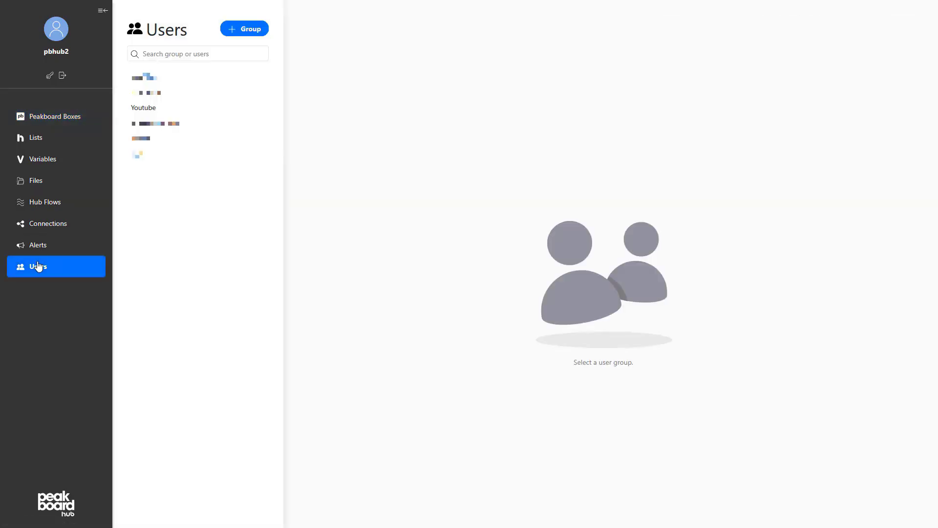
pyautogui.click(152, 112)
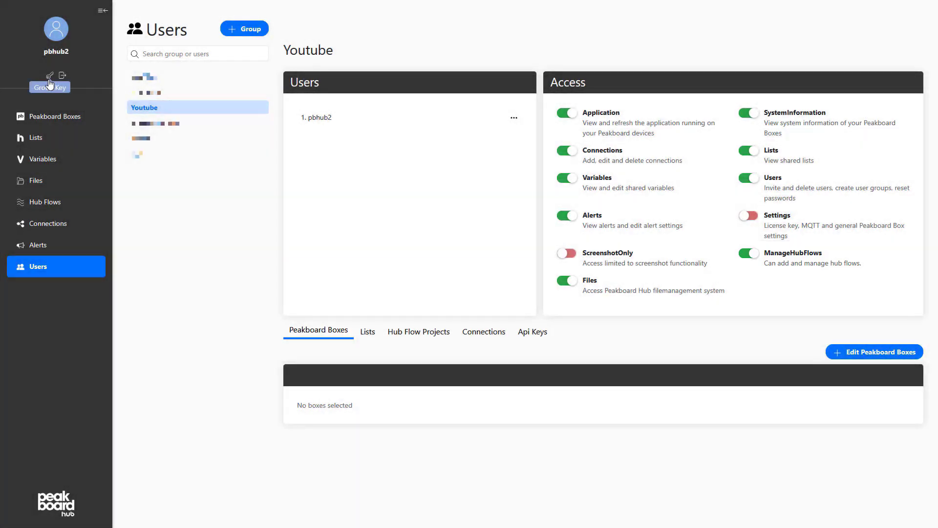
pyautogui.click(49, 78)
pyautogui.click(505, 260)
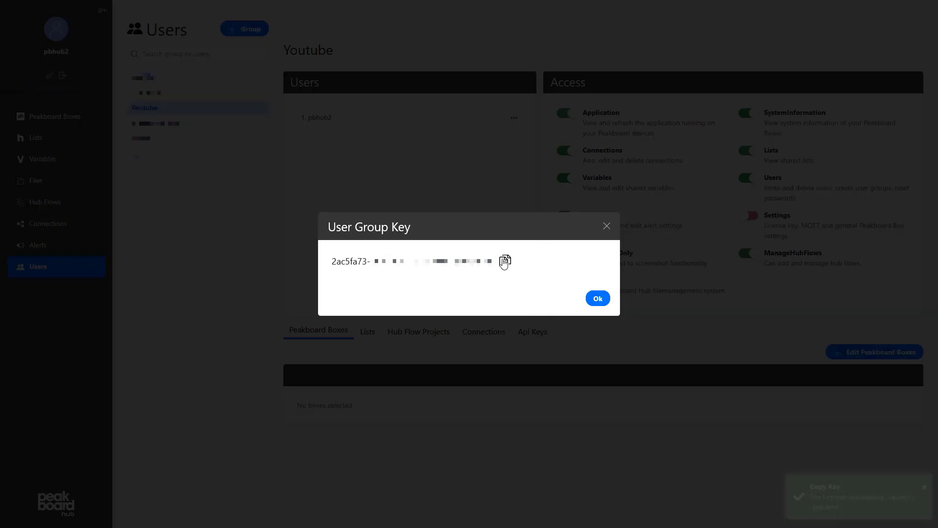
pyautogui.click(597, 299)
# Switch to Peakboard Designer and enter the Peakboard Hub URL for an OnPremise hub connection
pyautogui.press('F11')
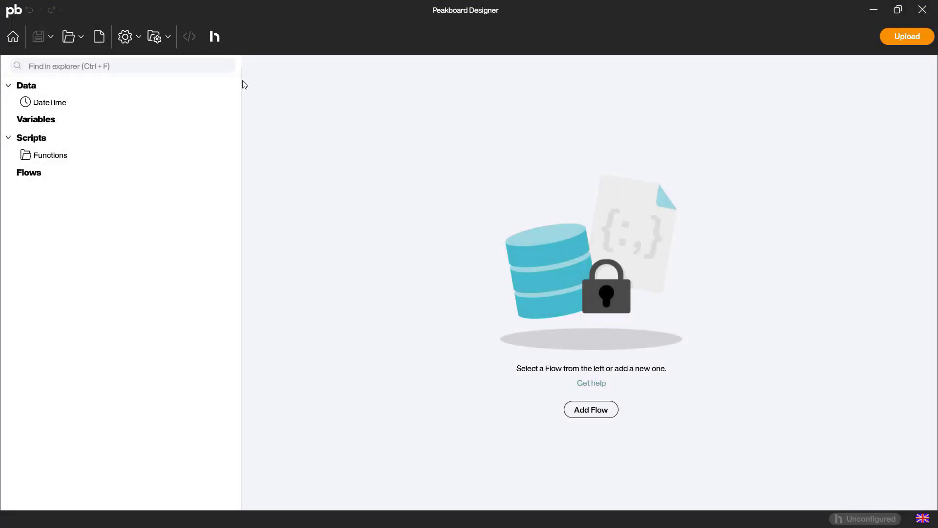
pyautogui.click(215, 35)
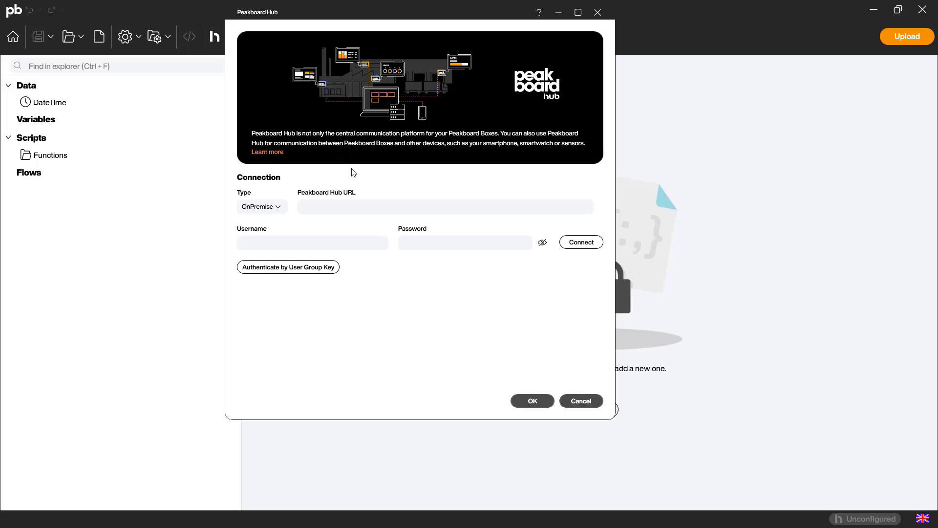
pyautogui.click(277, 213)
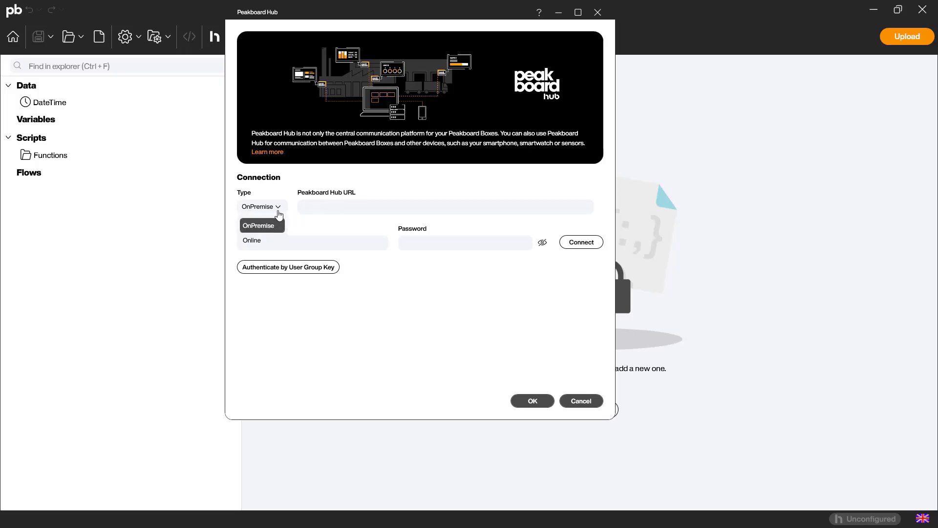
pyautogui.click(337, 209)
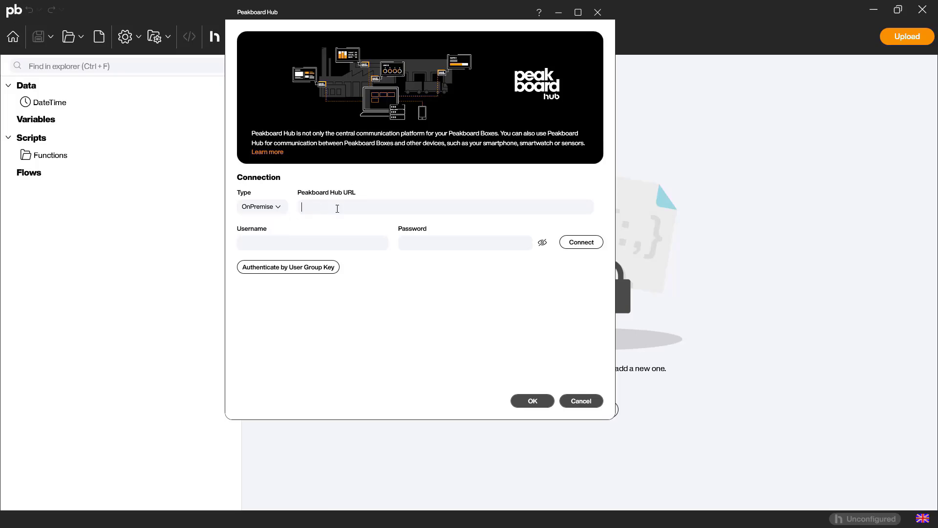
pyautogui.hotkey('ctrl', 'v')
# Authenticate by user group key, paste the copied group key, connect to the hub and accept the connection
pyautogui.click(328, 268)
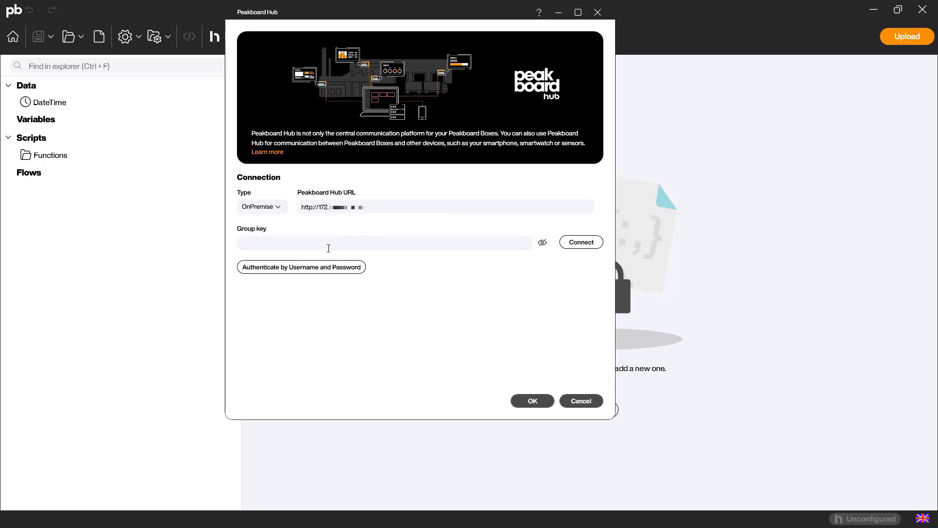
pyautogui.click(385, 244)
pyautogui.hotkey('ctrl', 'v')
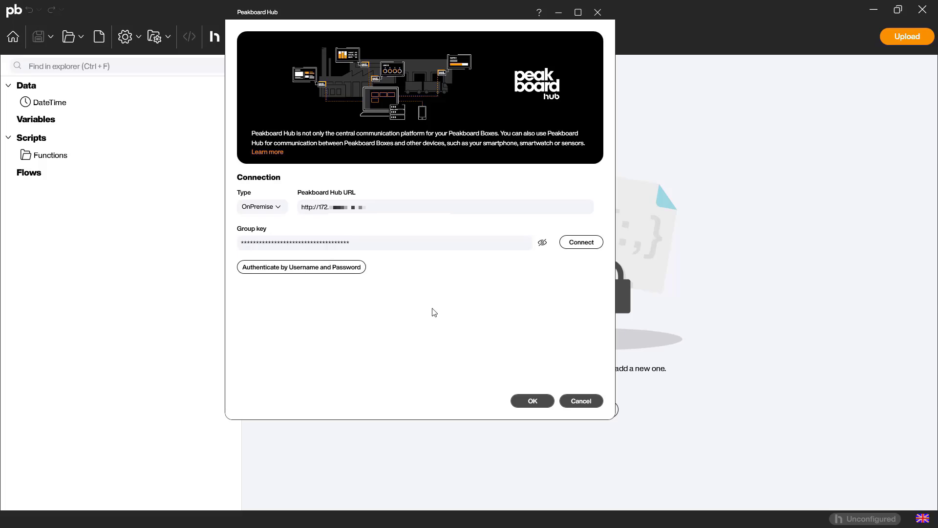
pyautogui.click(589, 248)
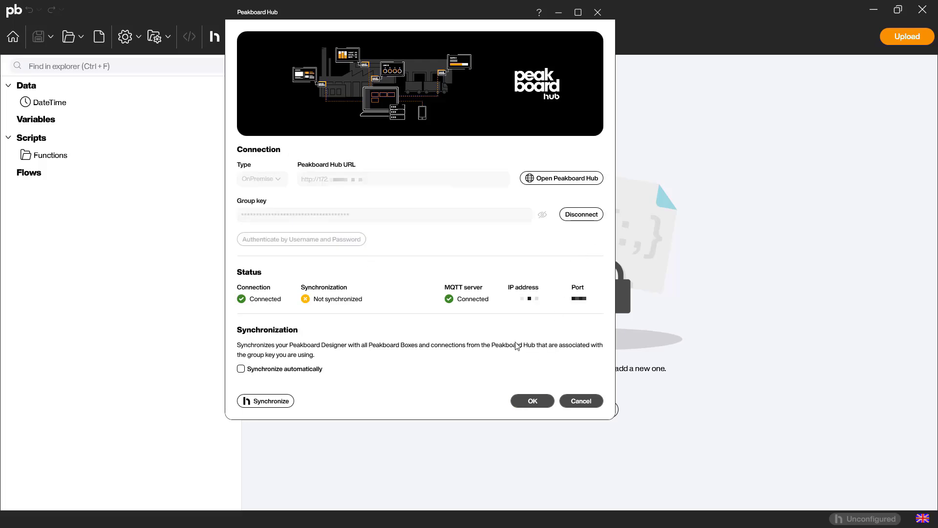
pyautogui.click(530, 401)
# Add an MQTT data source named DS_TemperatureSensor that uses the broker test.mosquitto.org
pyautogui.rightClick(60, 89)
pyautogui.click(91, 94)
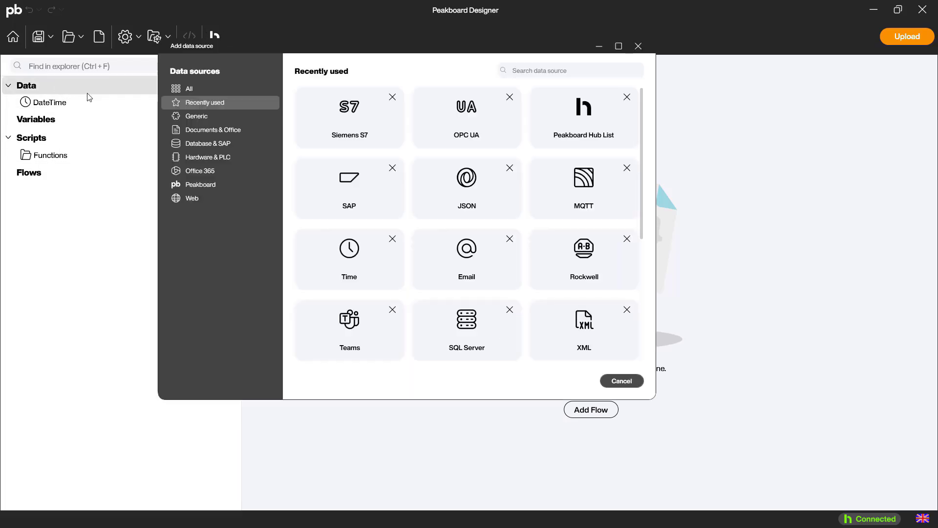
pyautogui.write('mqtt')
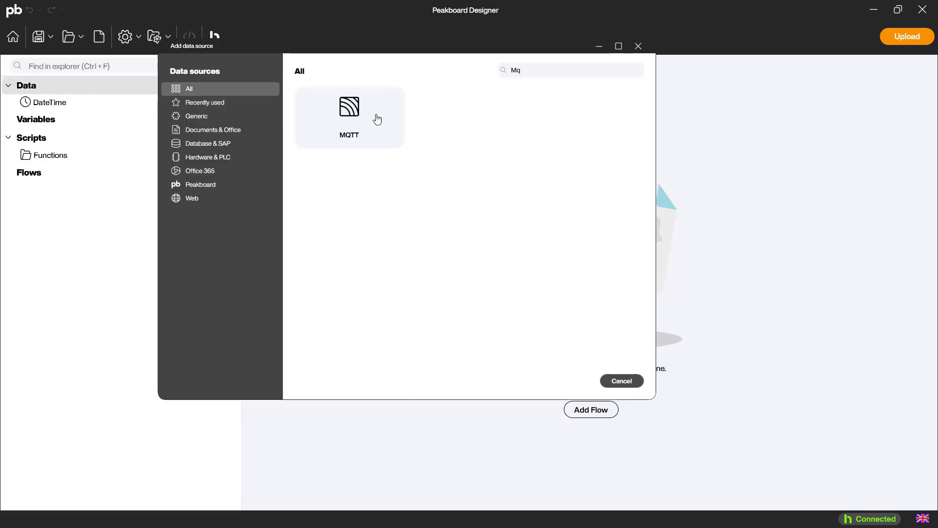
pyautogui.click(377, 117)
pyautogui.write('DS_Tem')
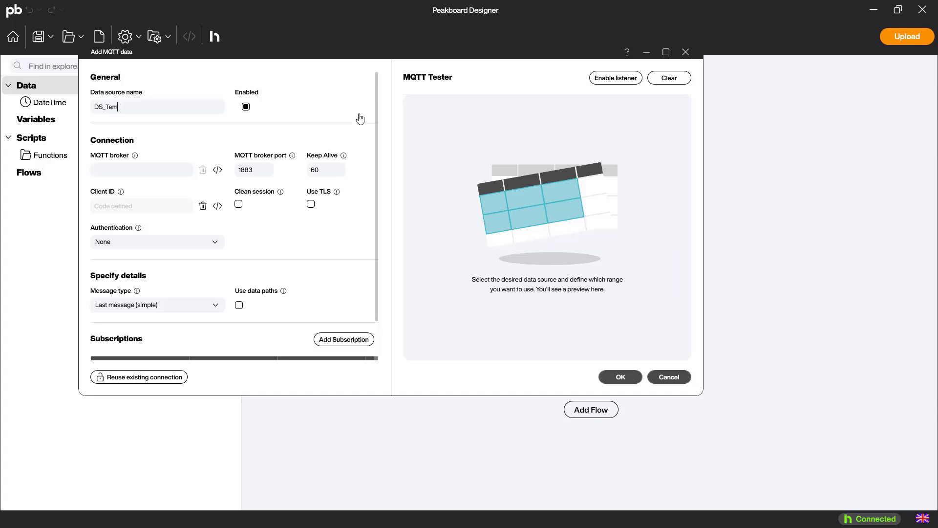
pyautogui.write('peratureSensor')
pyautogui.write('test.mosquitto')
pyautogui.write('.org')
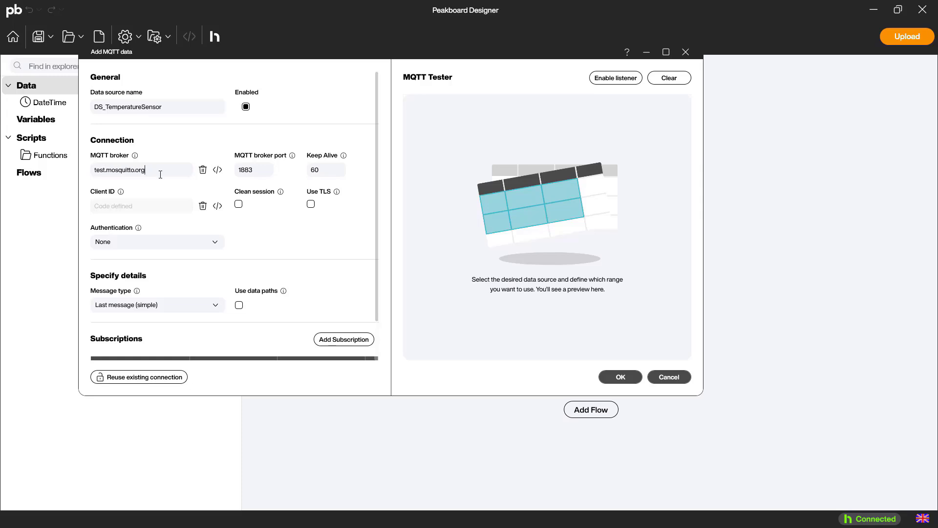
# Add a subscription with the topic filter MyShellyTemperature/status/temperature:0 and the title Temperature
pyautogui.scroll(-1, 312, 237)
pyautogui.click(344, 294)
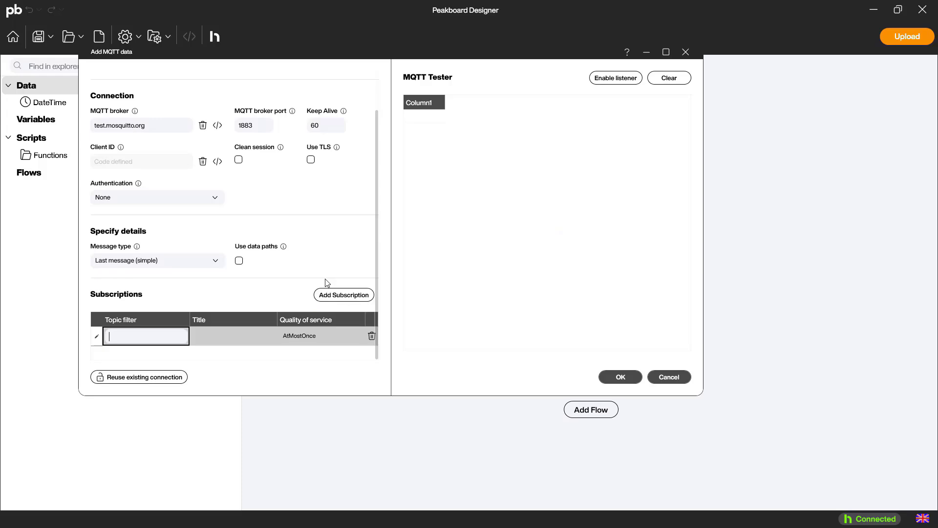
pyautogui.hotkey('ctrl', 'v')
pyautogui.click(231, 340)
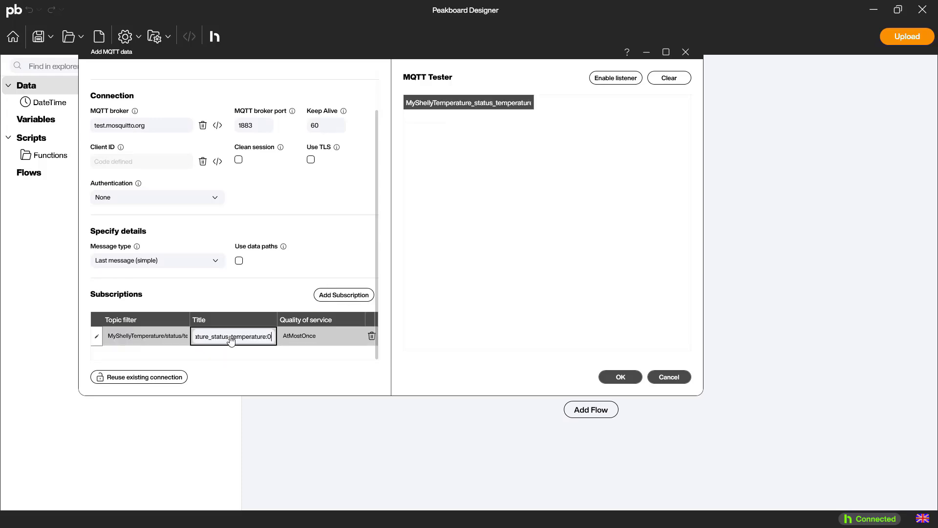
pyautogui.hotkey('ctrl', 'a')
pyautogui.write('Temperature')
# Enable data paths, set the Temperature subscription's data path to tC, then test the listener and save the data source
pyautogui.click(239, 260)
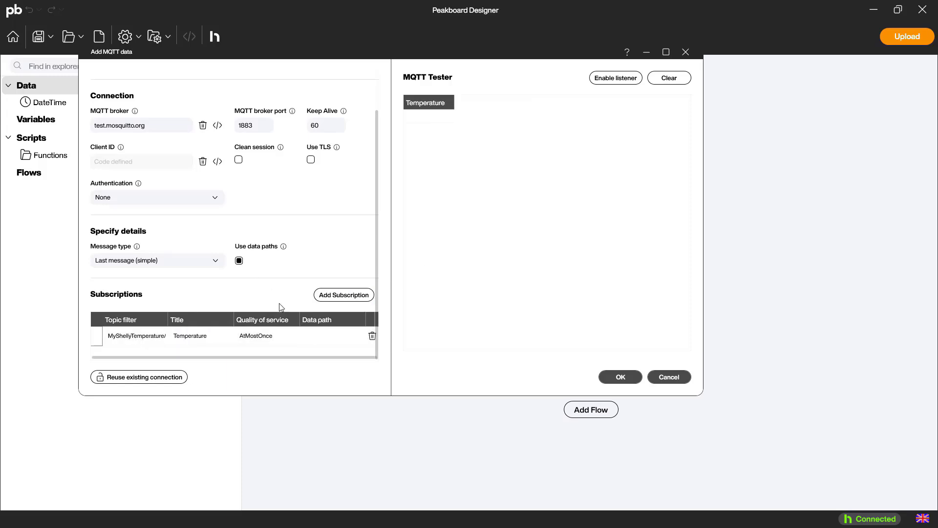
pyautogui.click(314, 337)
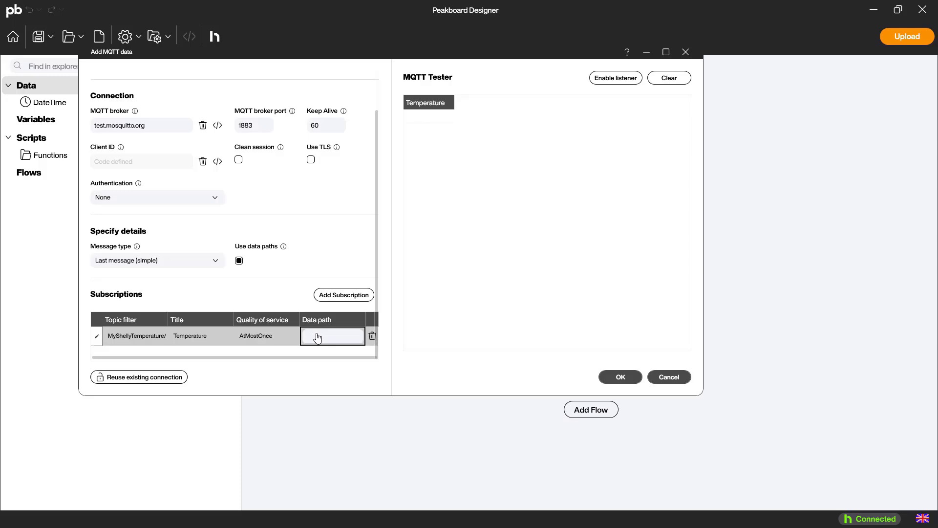
pyautogui.write('tC')
pyautogui.click(617, 82)
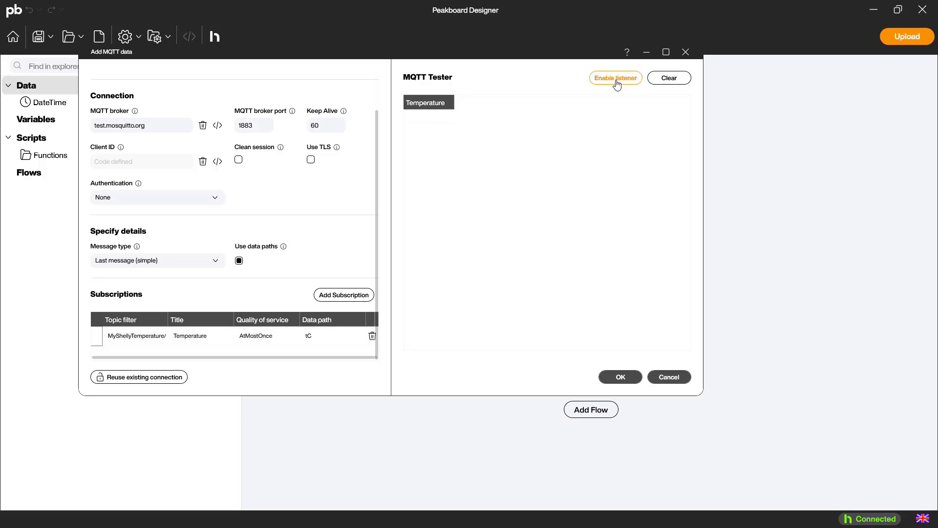
pyautogui.click(617, 80)
pyautogui.click(628, 377)
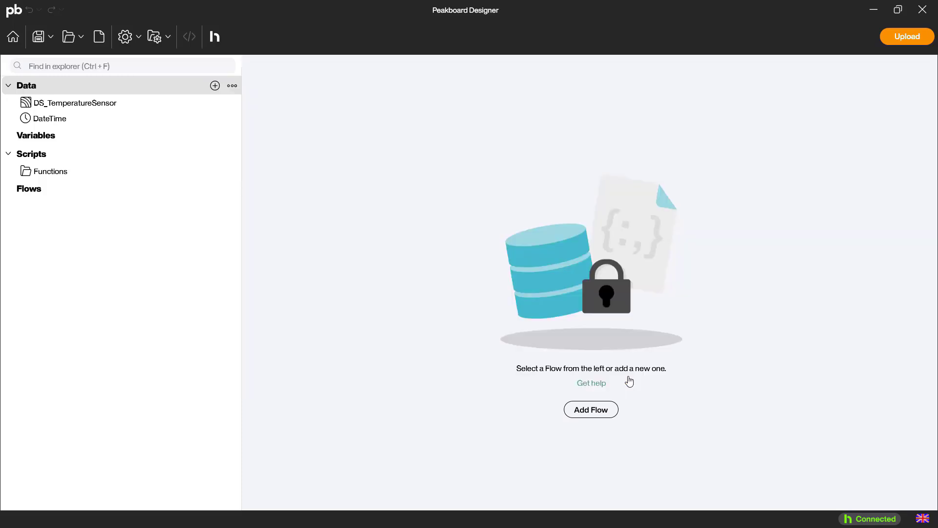
# Create a dataflow on DS_TemperatureSensor and name it DF_TemperatureTimestamp
pyautogui.rightClick(81, 106)
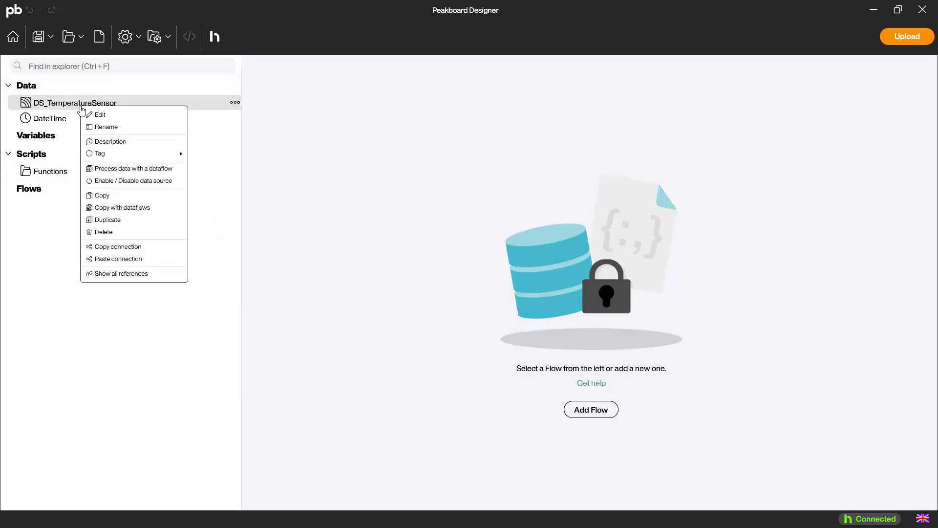
pyautogui.click(136, 168)
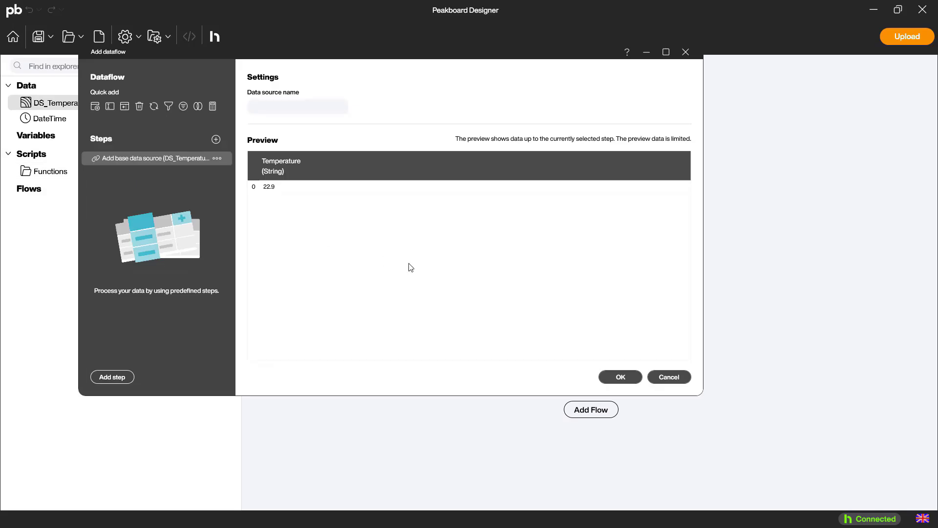
pyautogui.write('DF_TemperatureTimestamp')
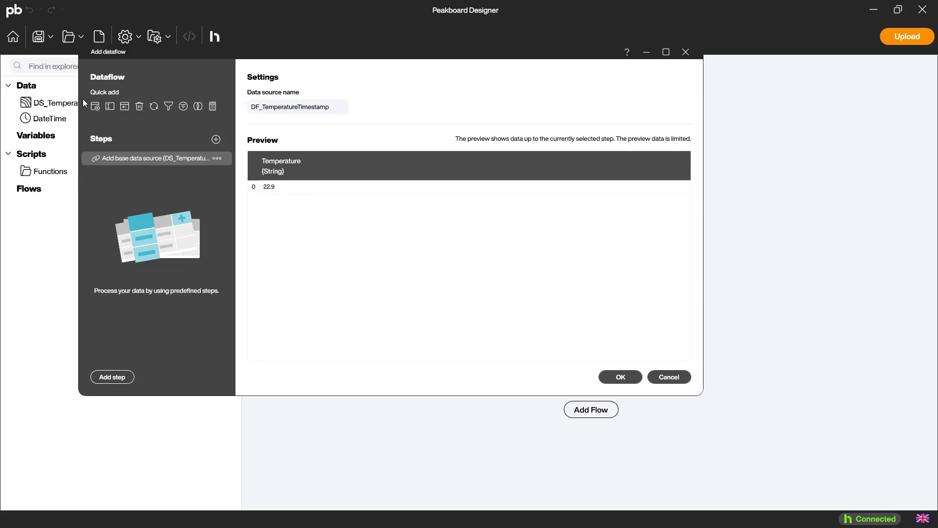
# Add a String column Timestamp returning the DateTime as text in the format yyyy-MM-dd HH:mm:ss, and save the dataflow
pyautogui.click(95, 106)
pyautogui.write('Timestamp')
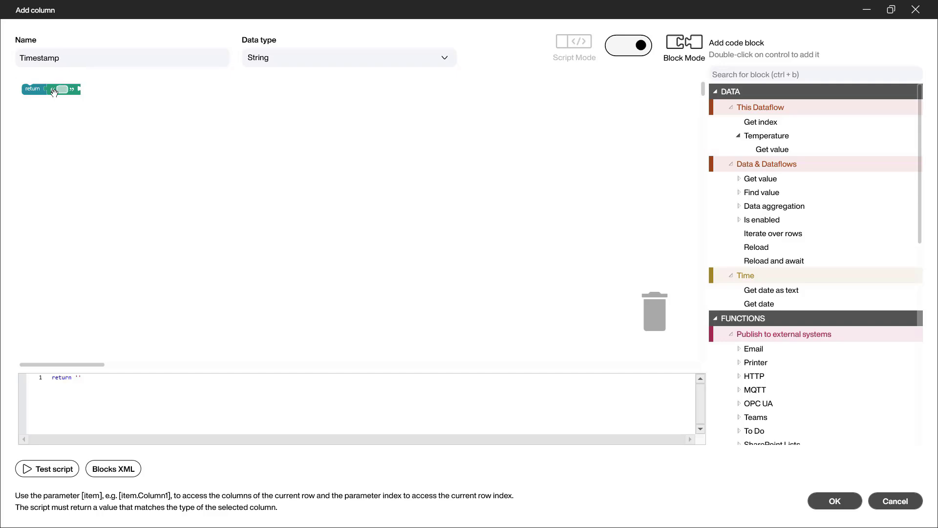
pyautogui.moveTo(54, 92); pyautogui.dragTo(655, 312)
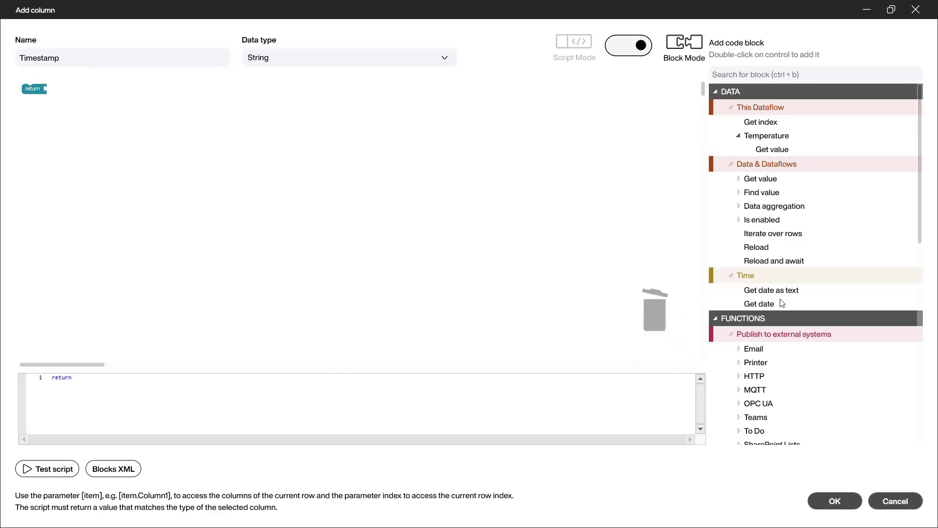
pyautogui.doubleClick(771, 290)
pyautogui.click(243, 89)
pyautogui.write('yy')
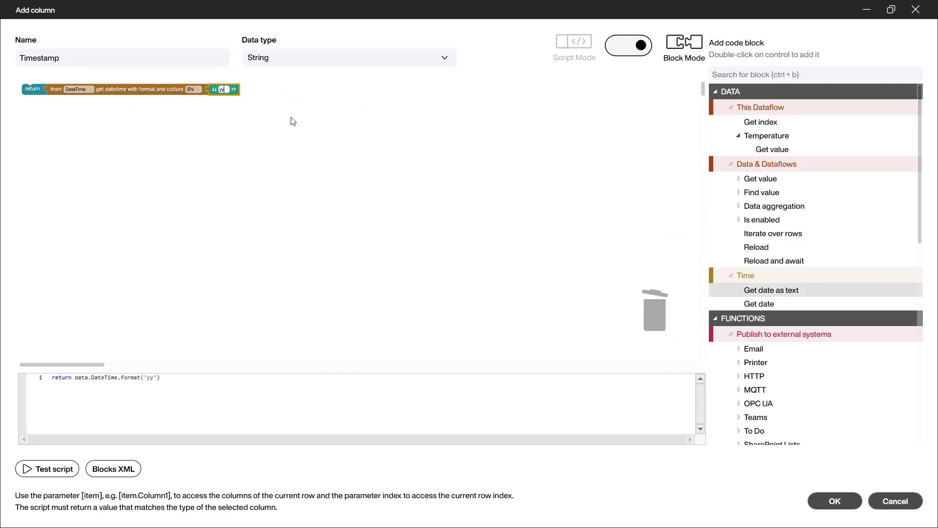
pyautogui.write('yy-MM-dd HH:mm:ss')
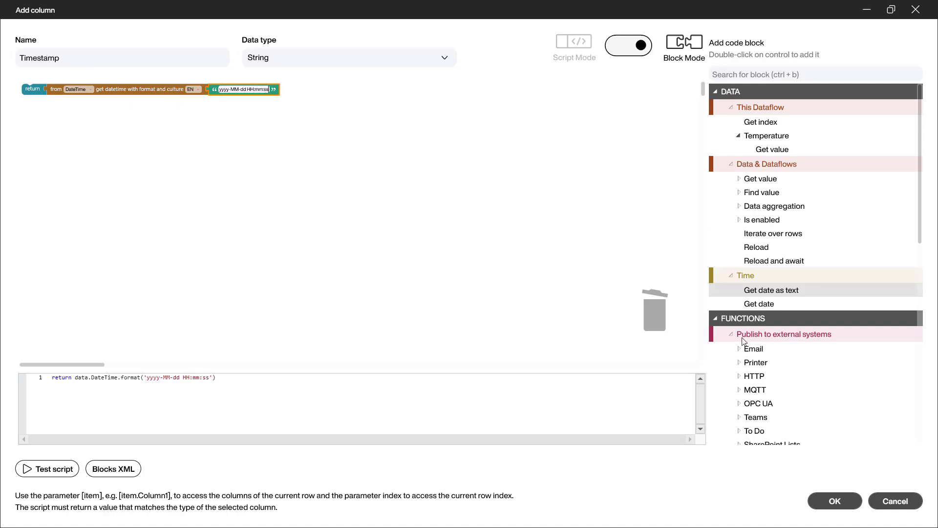
pyautogui.click(849, 502)
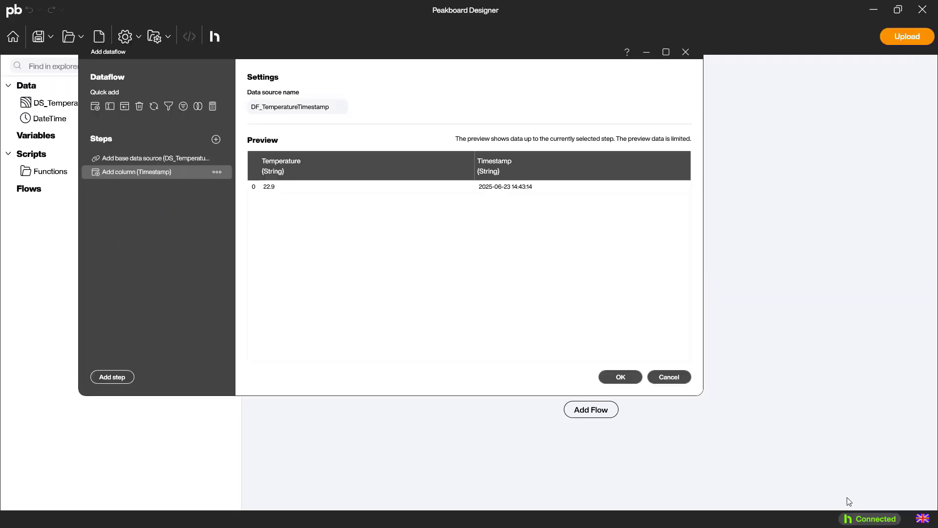
pyautogui.click(621, 377)
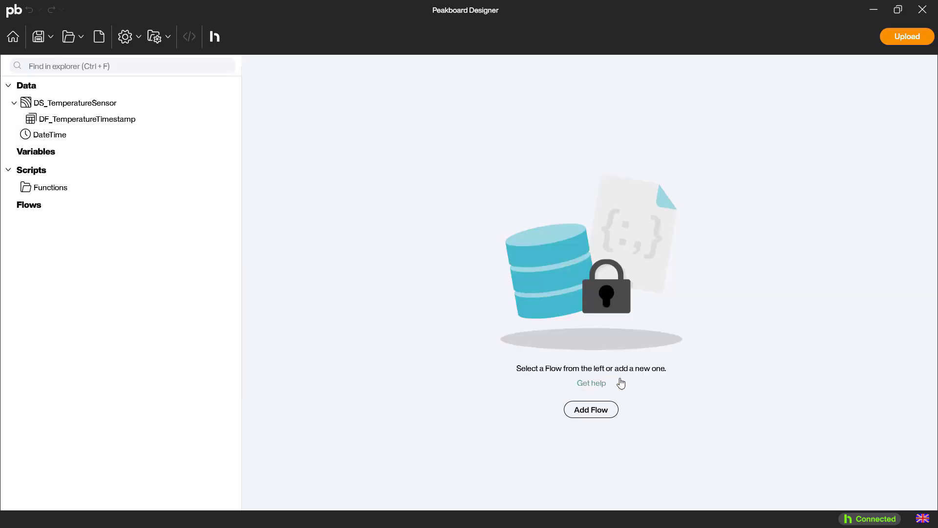
# Add a flow named HistorizeTemperature with a List trigger on data change of DS_TemperatureSensor
pyautogui.click(609, 409)
pyautogui.doubleClick(331, 140)
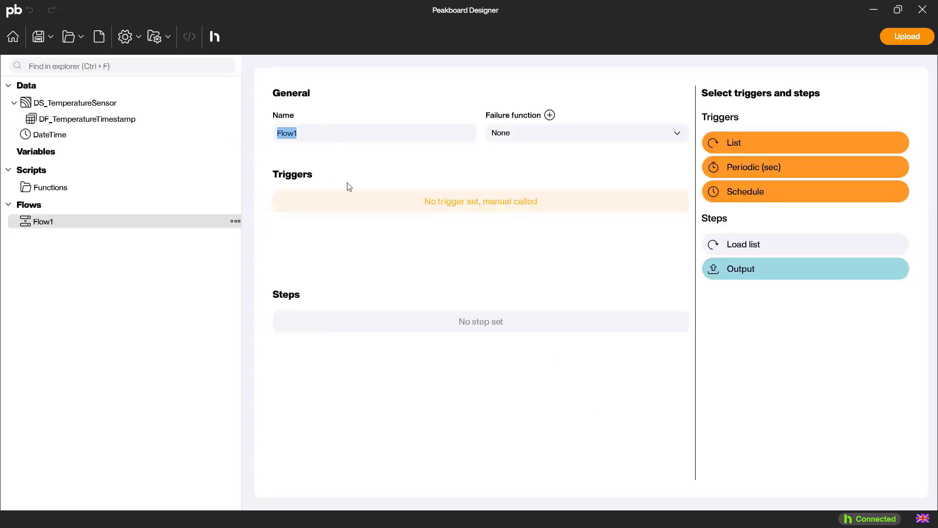
pyautogui.write('HistorizeTemperature')
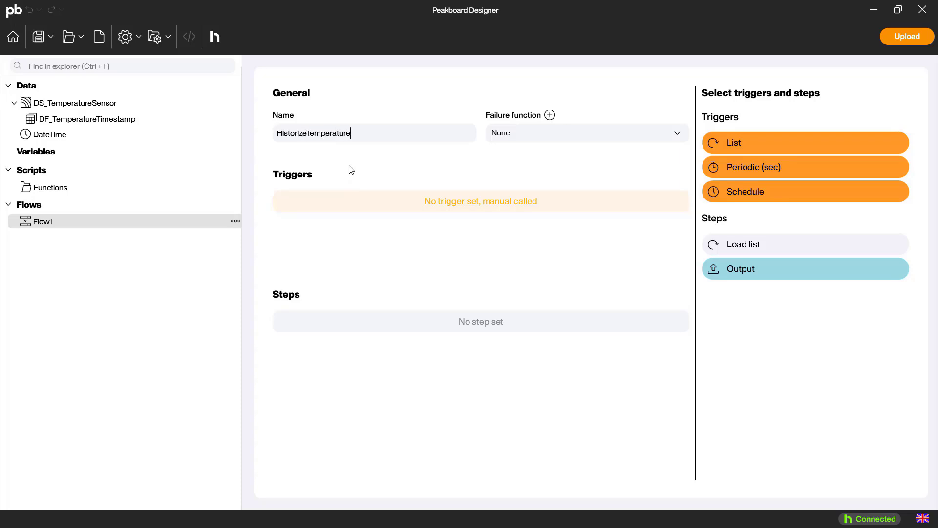
pyautogui.moveTo(762, 143); pyautogui.dragTo(503, 208)
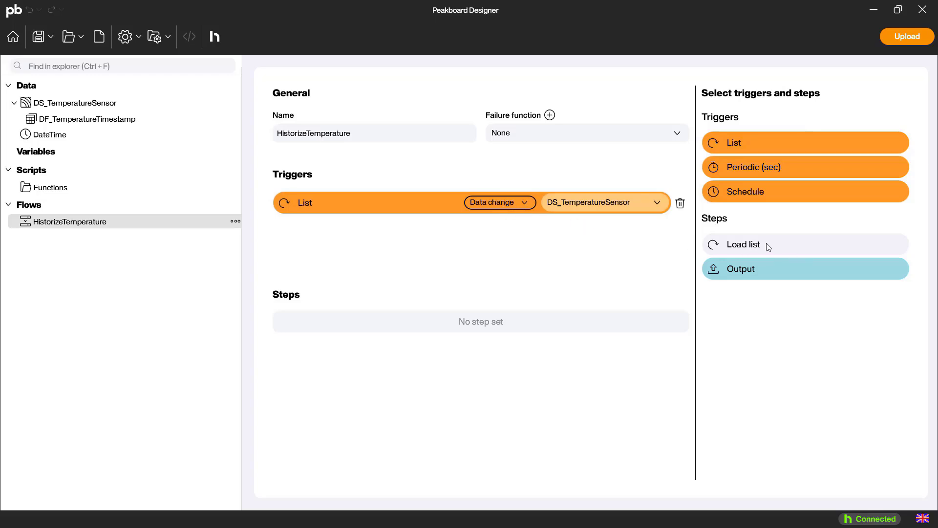
# Add a Load list step for DF_TemperatureTimestamp, followed on data change by an Output step that appends to DF_TemperatureTimestamp
pyautogui.moveTo(767, 245); pyautogui.dragTo(447, 323)
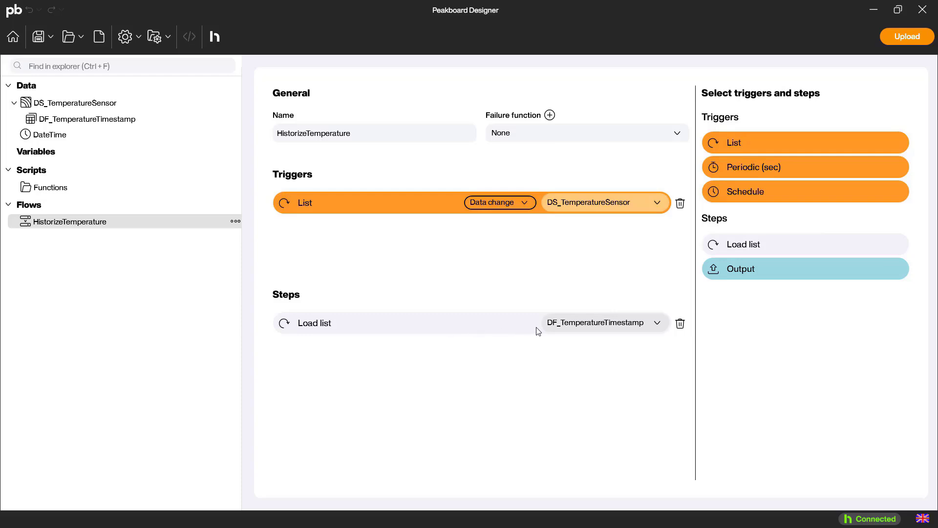
pyautogui.moveTo(798, 268); pyautogui.dragTo(419, 350)
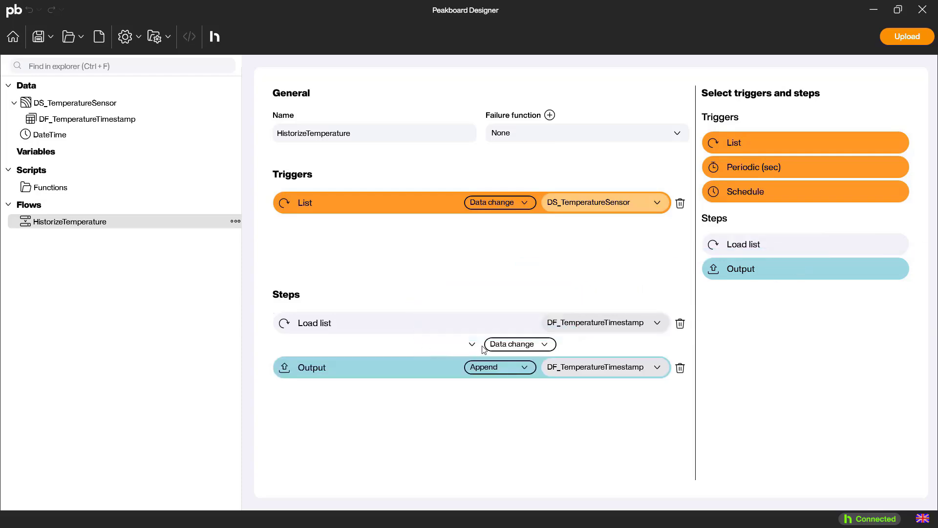
pyautogui.click(544, 344)
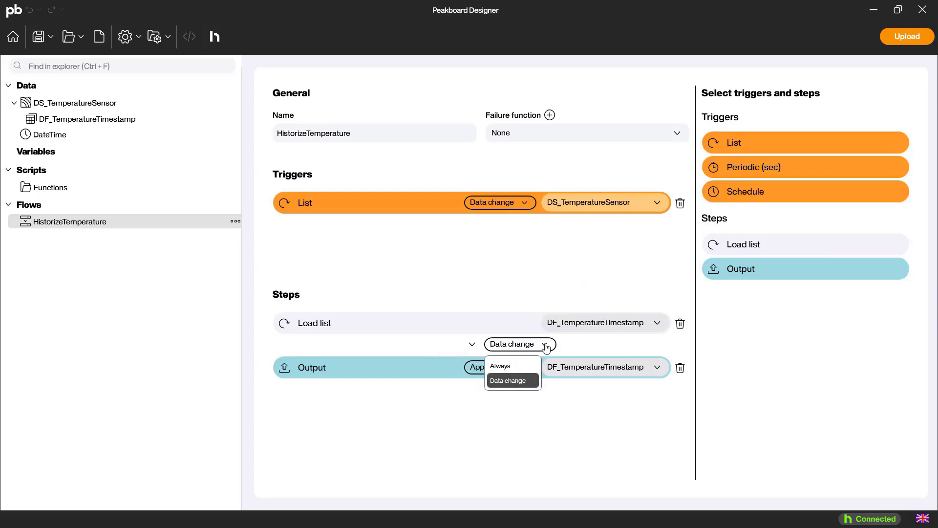
pyautogui.click(545, 344)
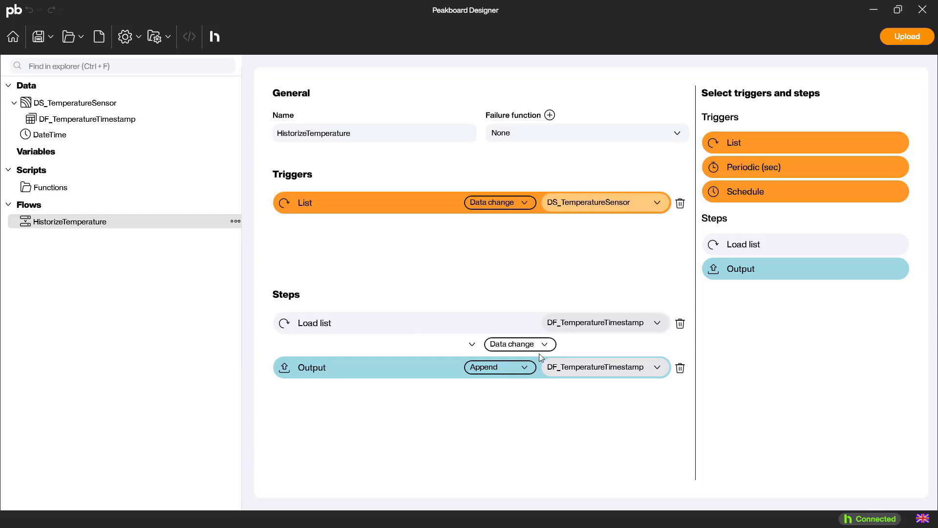
pyautogui.click(526, 368)
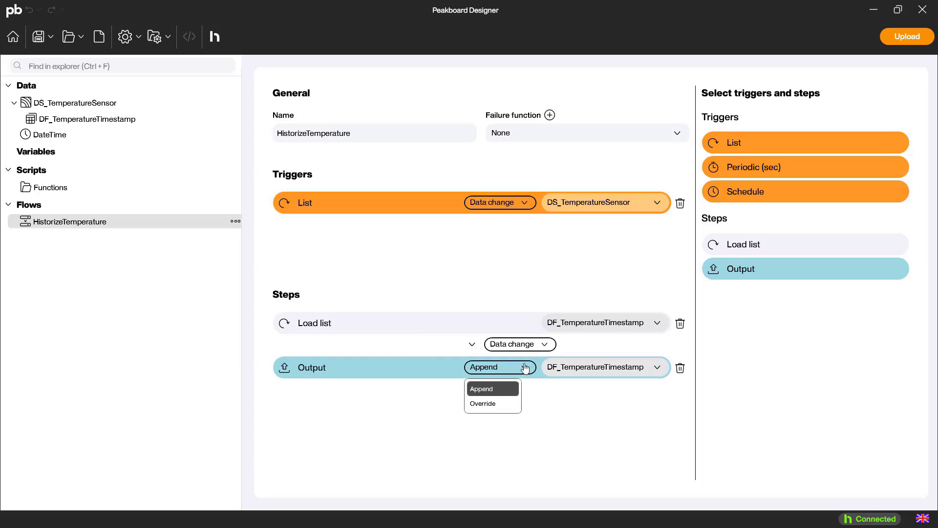
pyautogui.click(526, 368)
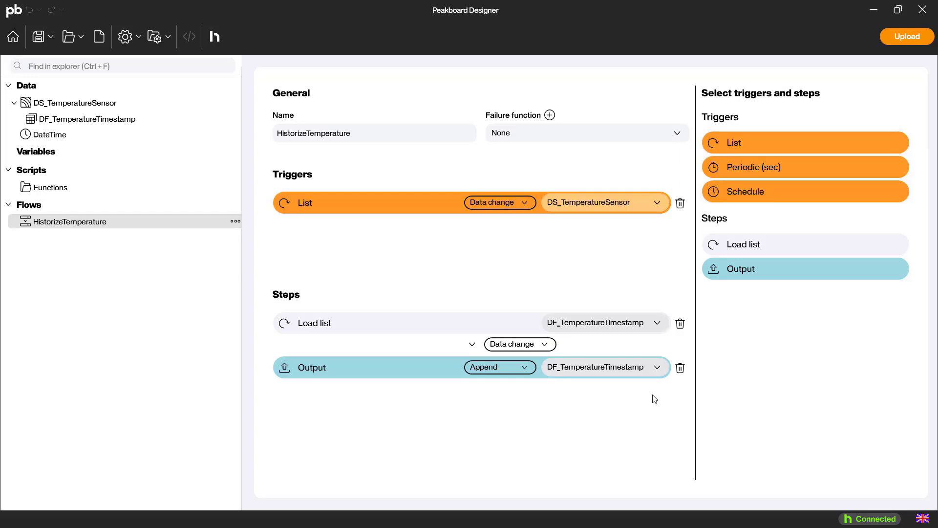
# Upload the flow project to the hub under the name TemperatureSensorProject and close the deployment message
pyautogui.click(904, 36)
pyautogui.moveTo(481, 270); pyautogui.dragTo(366, 285)
pyautogui.write('Tem')
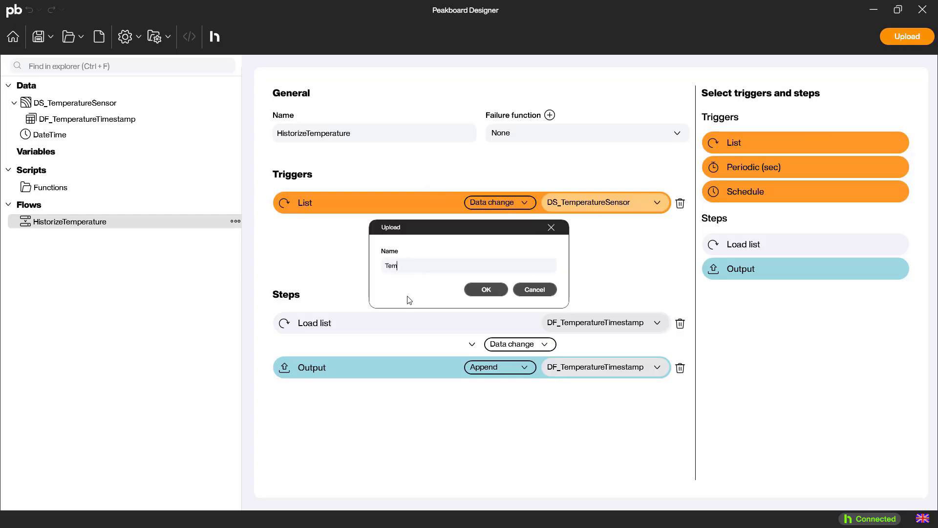
pyautogui.write('peratureSensorProject')
pyautogui.click(484, 293)
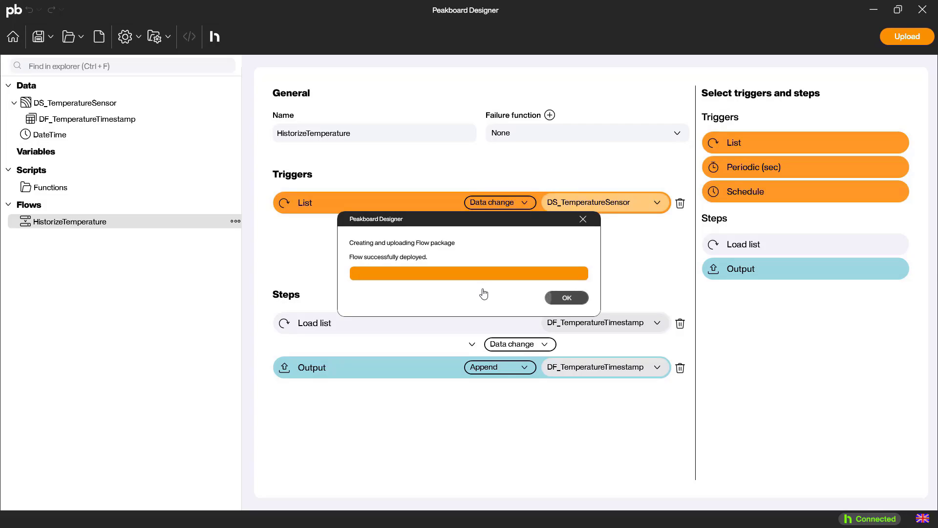
pyautogui.click(565, 299)
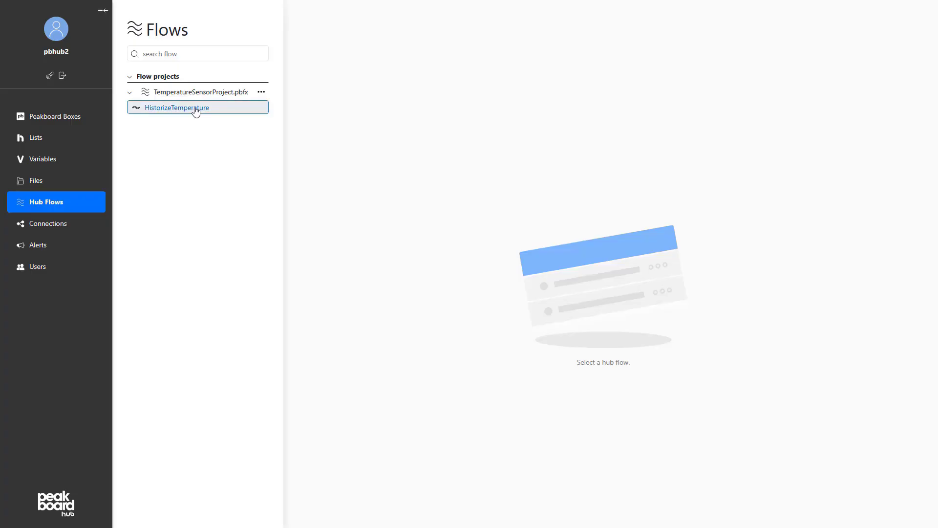
# In Peakboard Hub, refresh the step status of the HistorizeTemperature flow and open its DF_TemperatureTimestamp list to check the recorded data
pyautogui.click(195, 110)
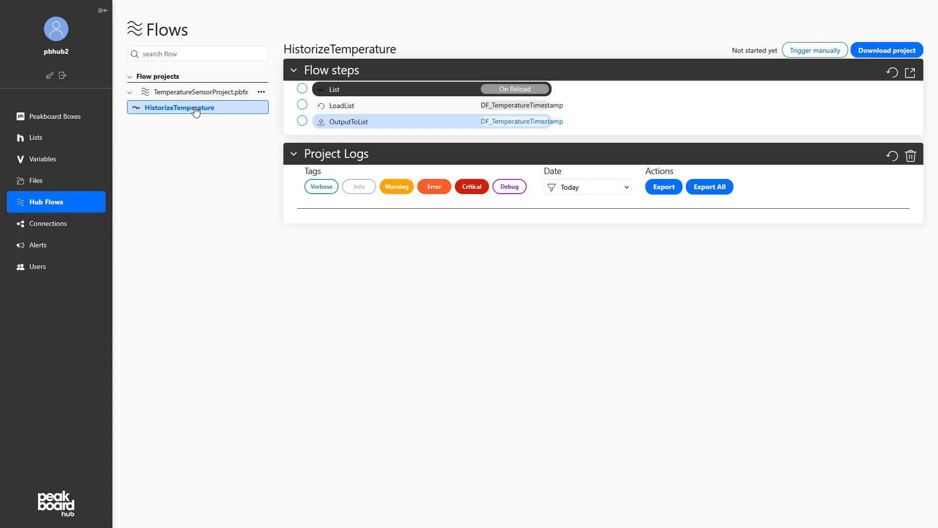
pyautogui.click(892, 72)
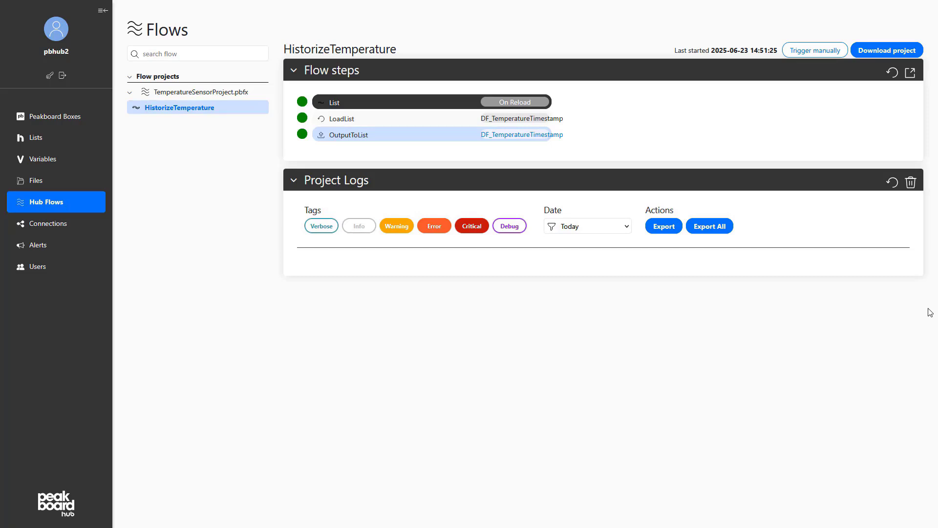
pyautogui.click(55, 138)
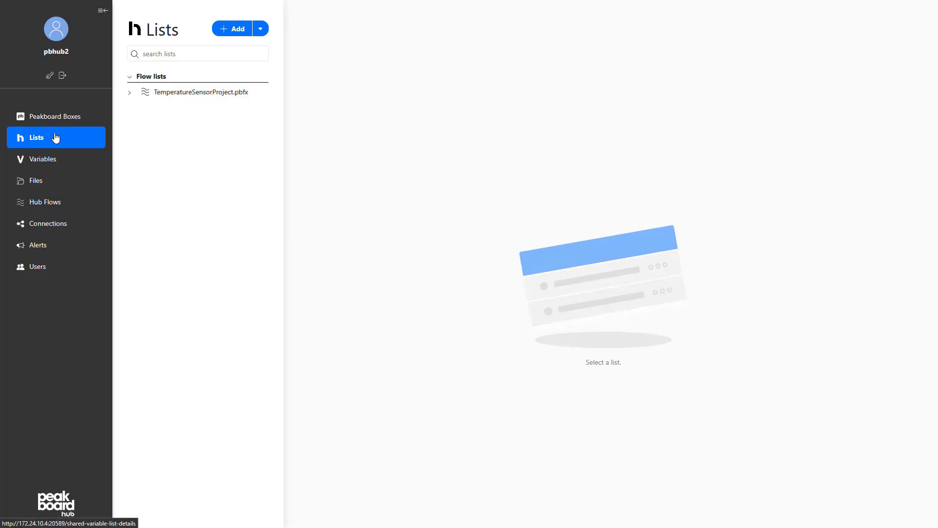
pyautogui.click(130, 93)
pyautogui.click(129, 108)
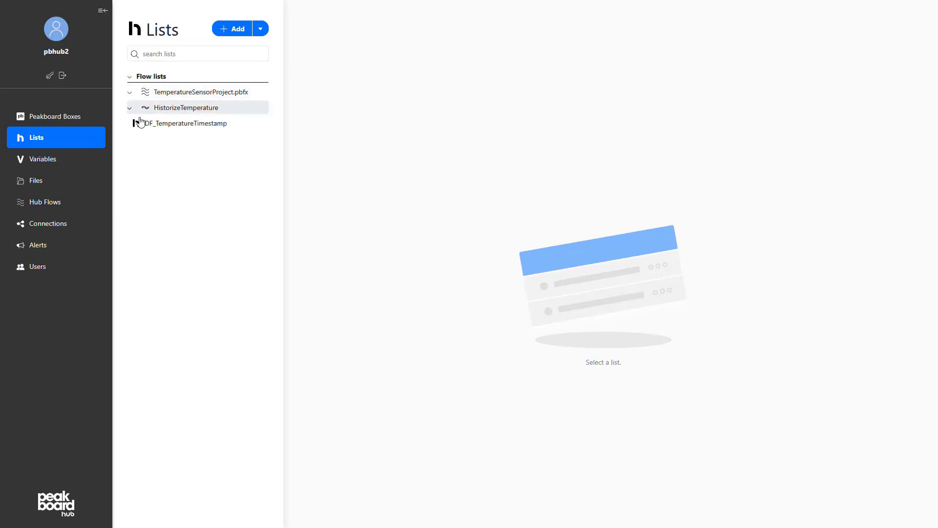
pyautogui.click(154, 126)
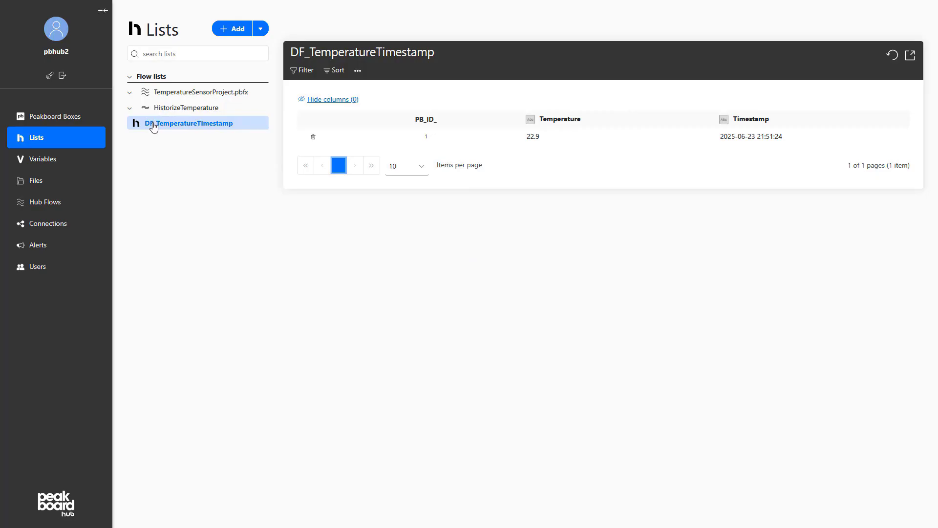